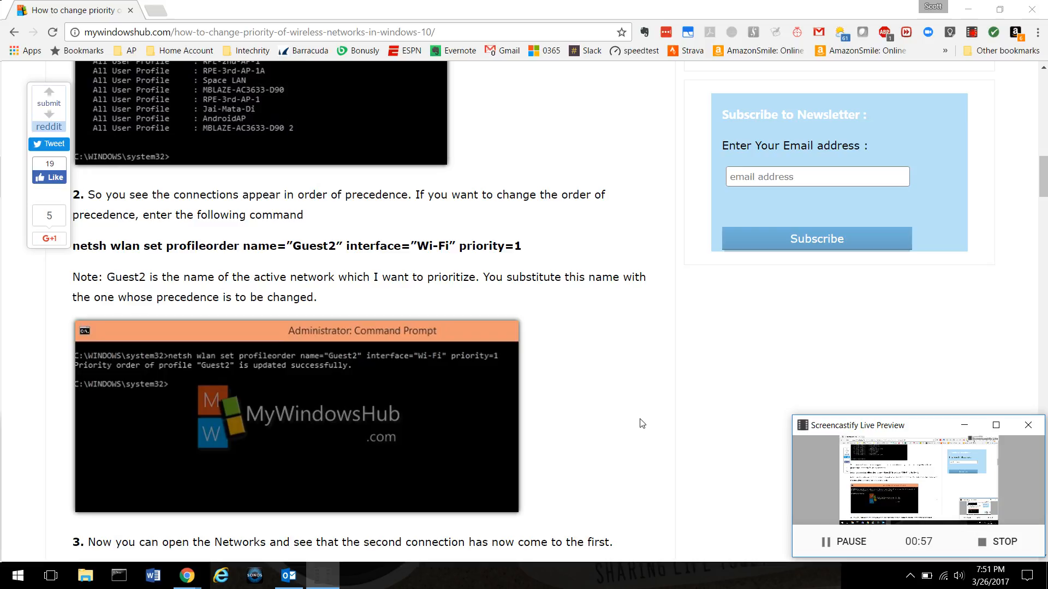
scroll(642, 424, up, 8)
scroll(641, 423, down, 2)
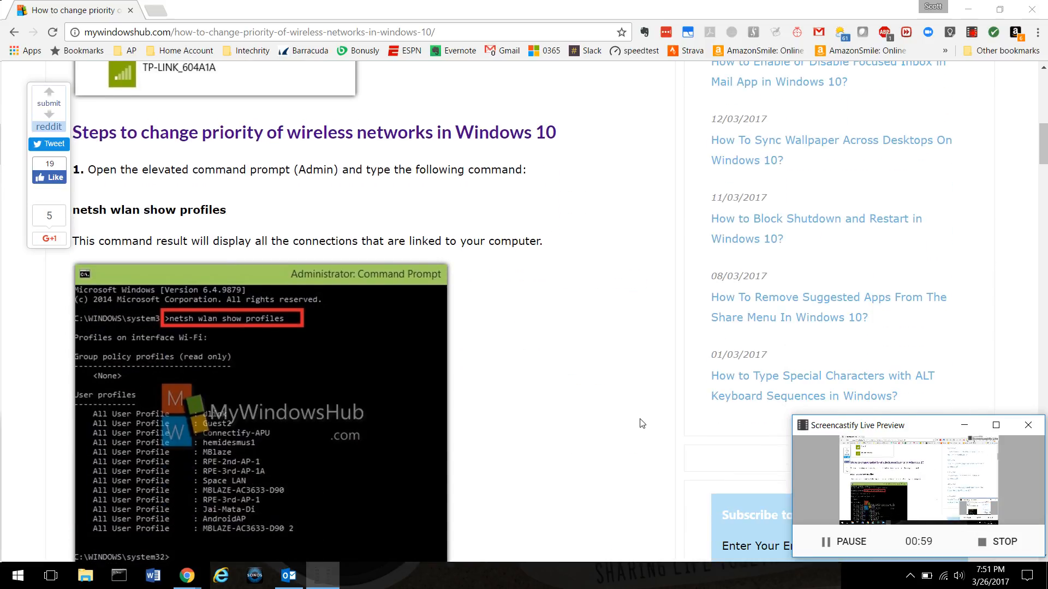
scroll(641, 424, down, 3)
scroll(641, 423, down, 2)
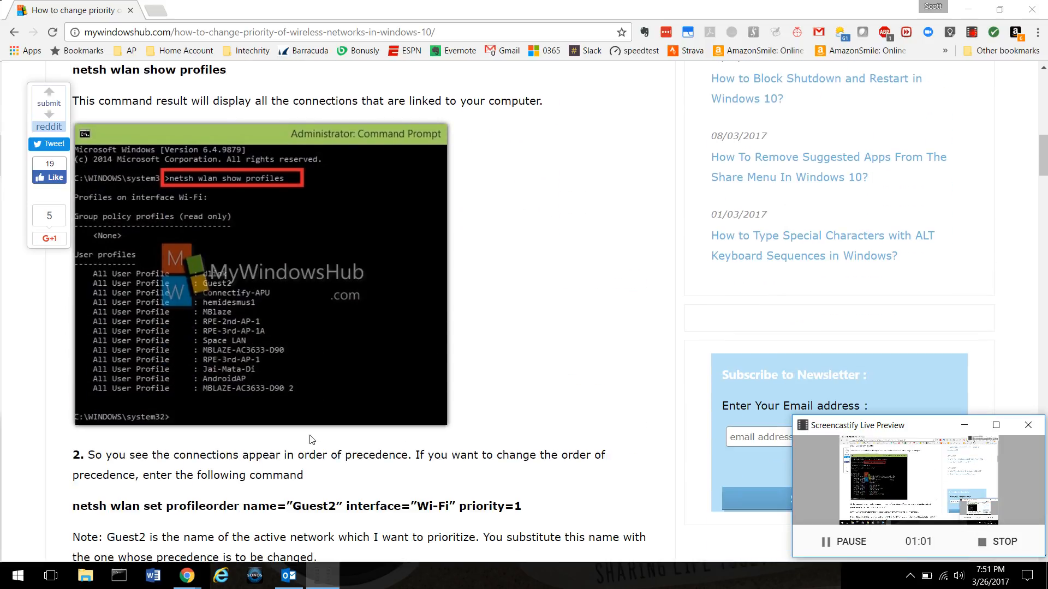
Step: Launch an administrator Command Prompt from the Start right-click menu and place it beside the article
right_click(17, 578)
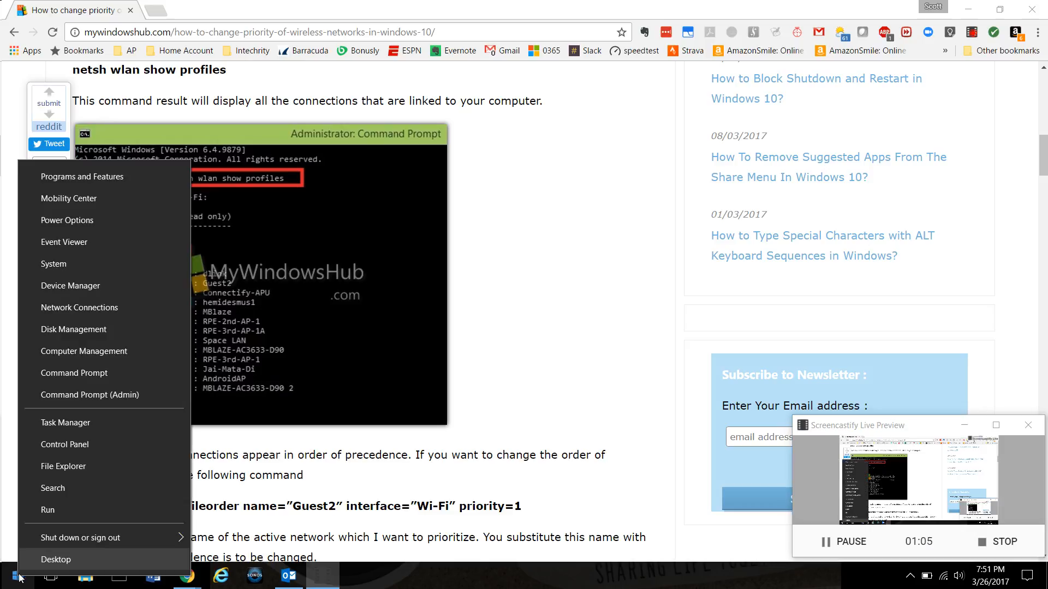
click(96, 394)
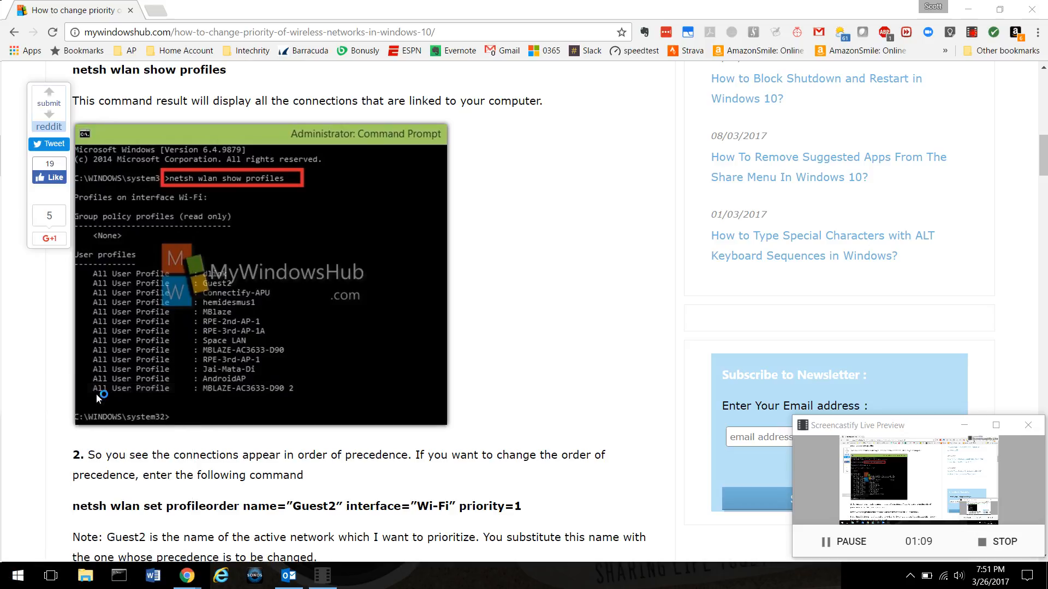
click(455, 375)
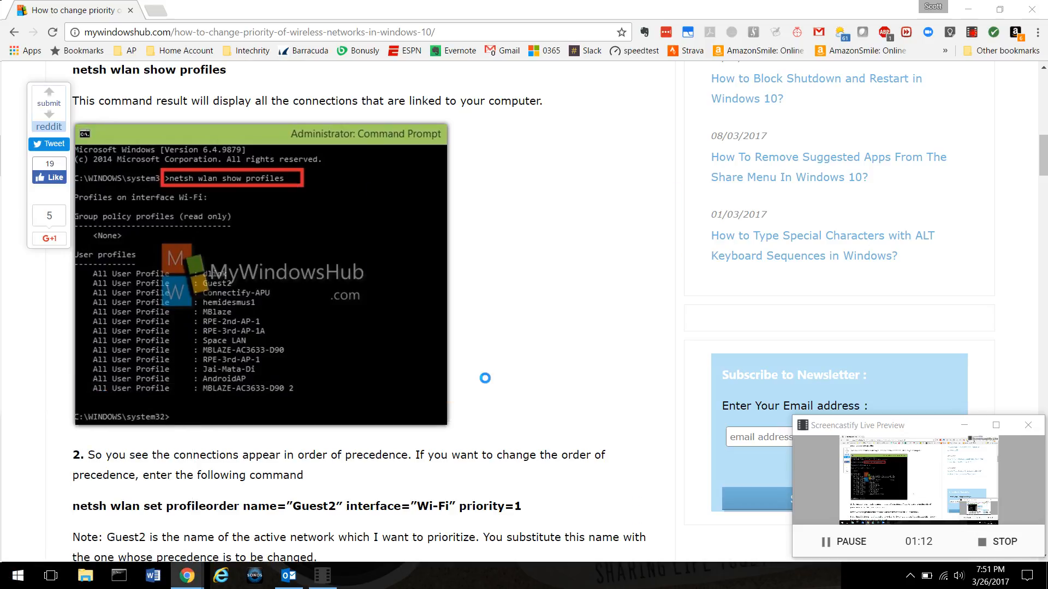
drag(343, 46, 753, 100)
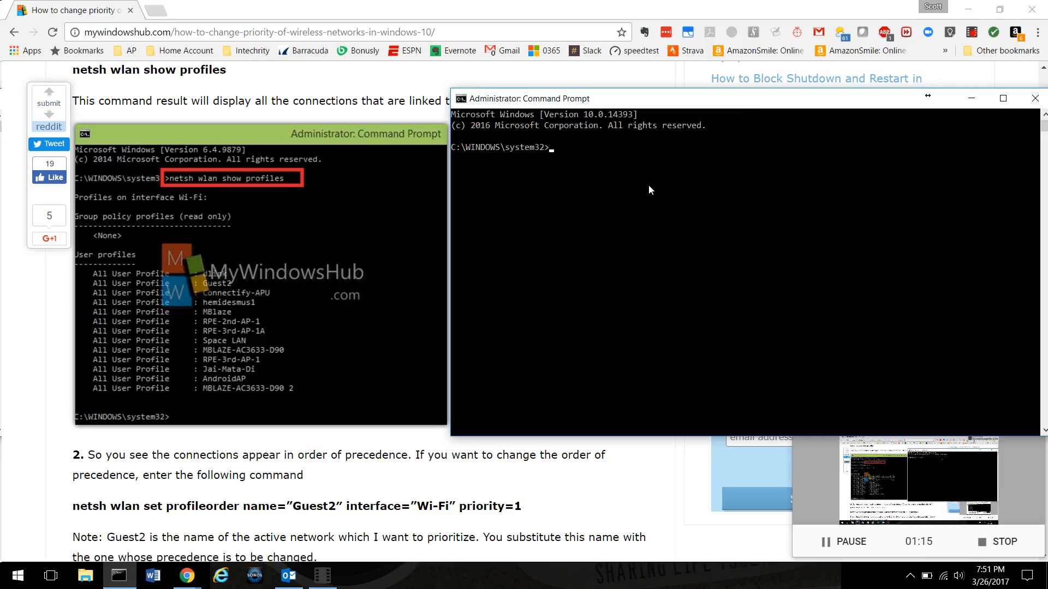
text(netsh )
text(wlan show )
text(profiles)
Step: Run netsh wlan show profiles to list the saved wireless profiles
key(Return)
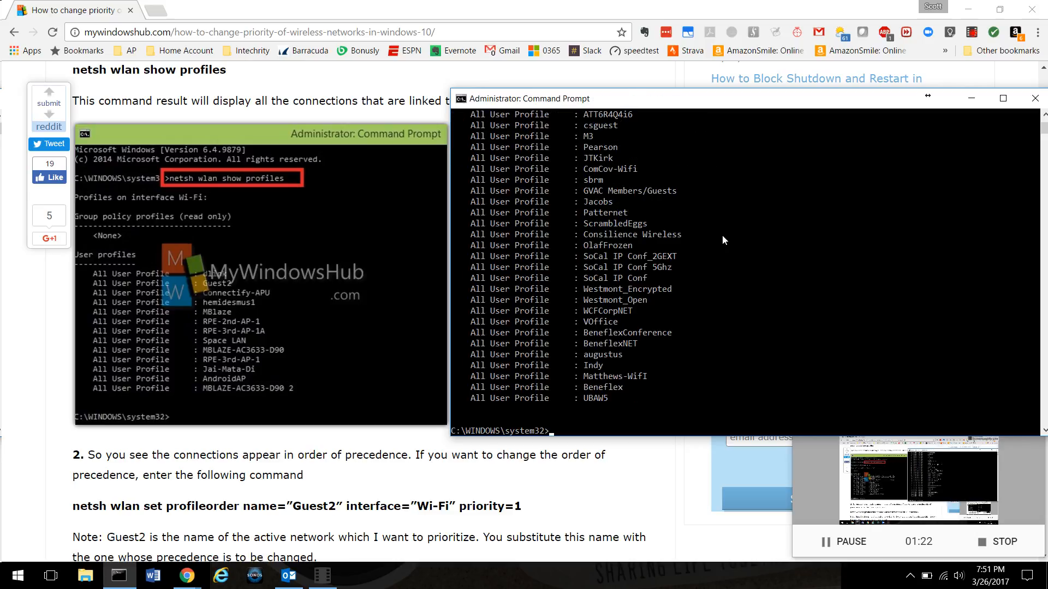
scroll(725, 239, up, 3)
scroll(726, 238, up, 3)
scroll(726, 239, up, 3)
scroll(726, 238, up, 1)
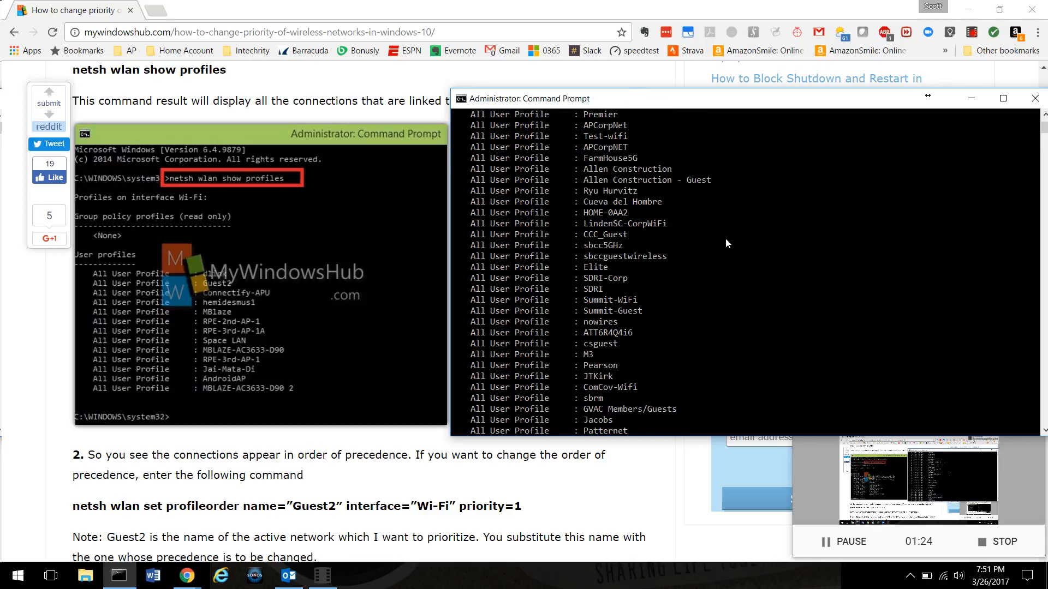
scroll(726, 238, up, 2)
scroll(725, 238, up, 2)
scroll(725, 239, up, 3)
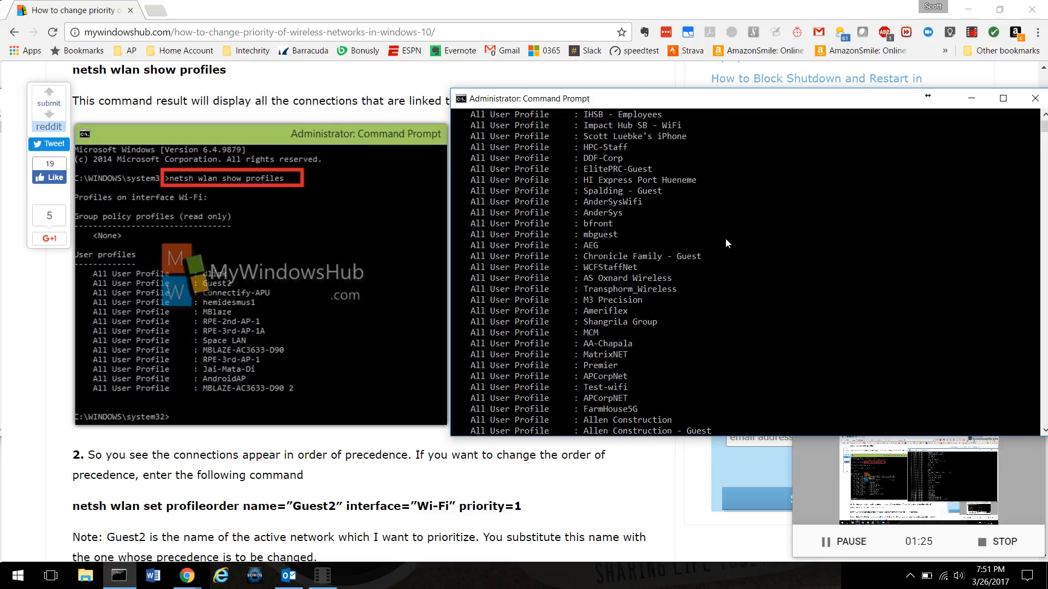
scroll(726, 238, up, 3)
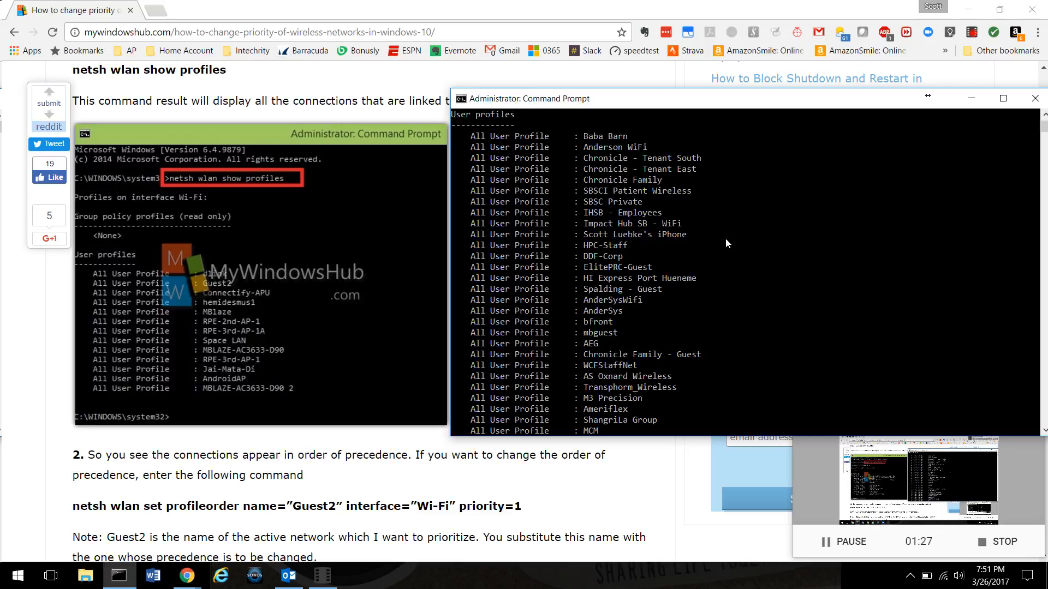
scroll(726, 238, down, 3)
scroll(726, 239, down, 4)
scroll(726, 239, down, 2)
scroll(726, 238, up, 6)
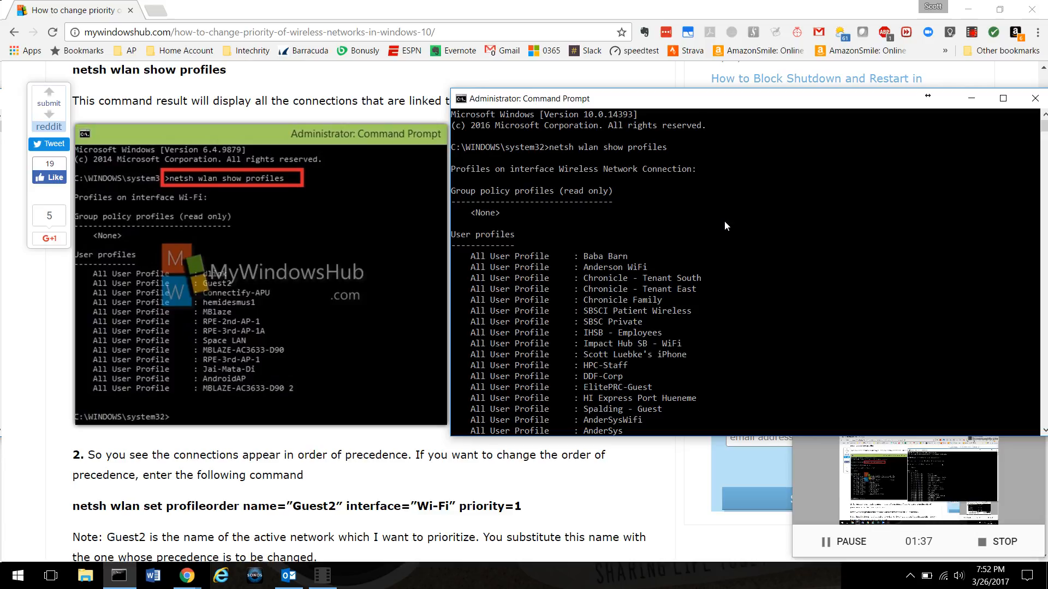
scroll(728, 222, down, 1)
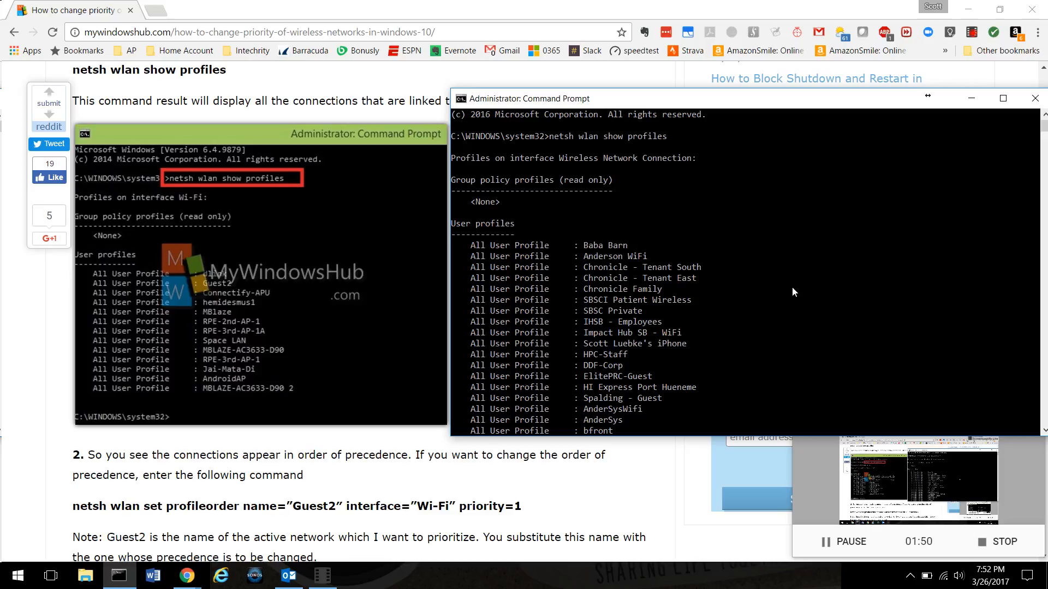
scroll(791, 286, down, 1)
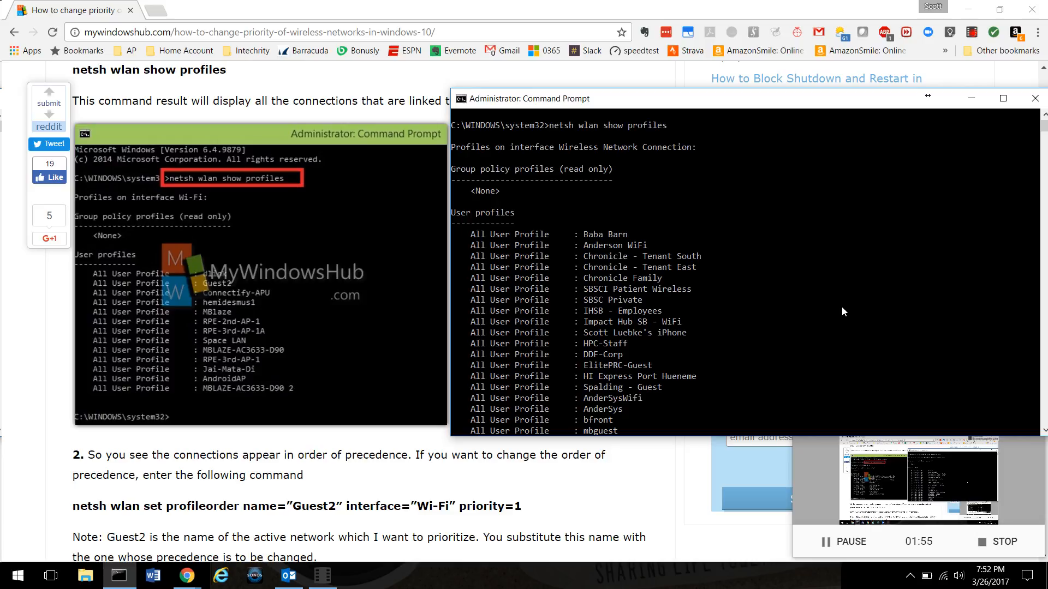
scroll(841, 306, down, 4)
scroll(842, 306, down, 4)
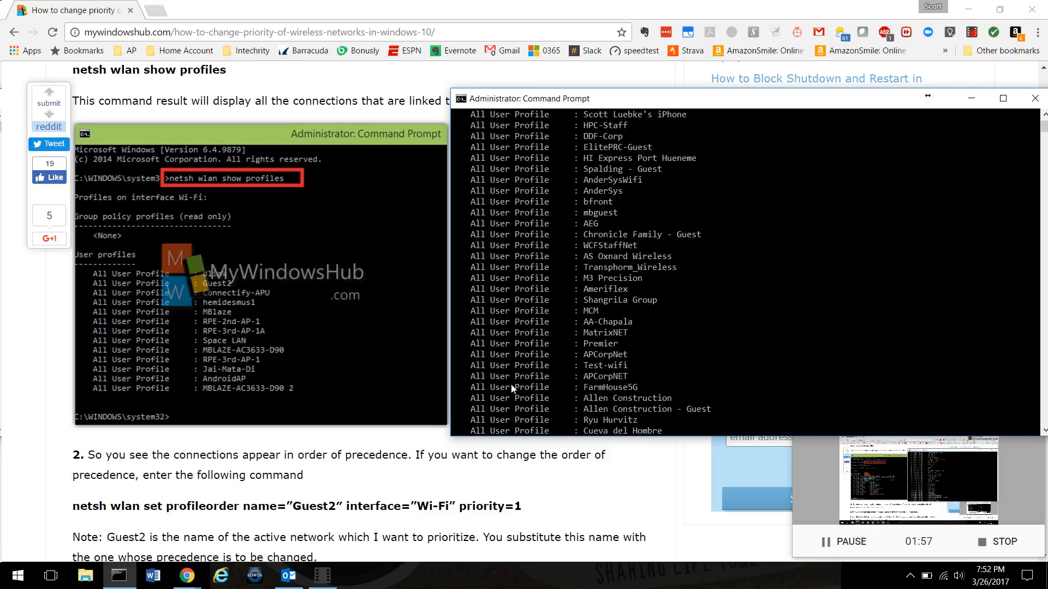
scroll(781, 360, down, 4)
scroll(781, 359, down, 4)
scroll(781, 359, down, 4)
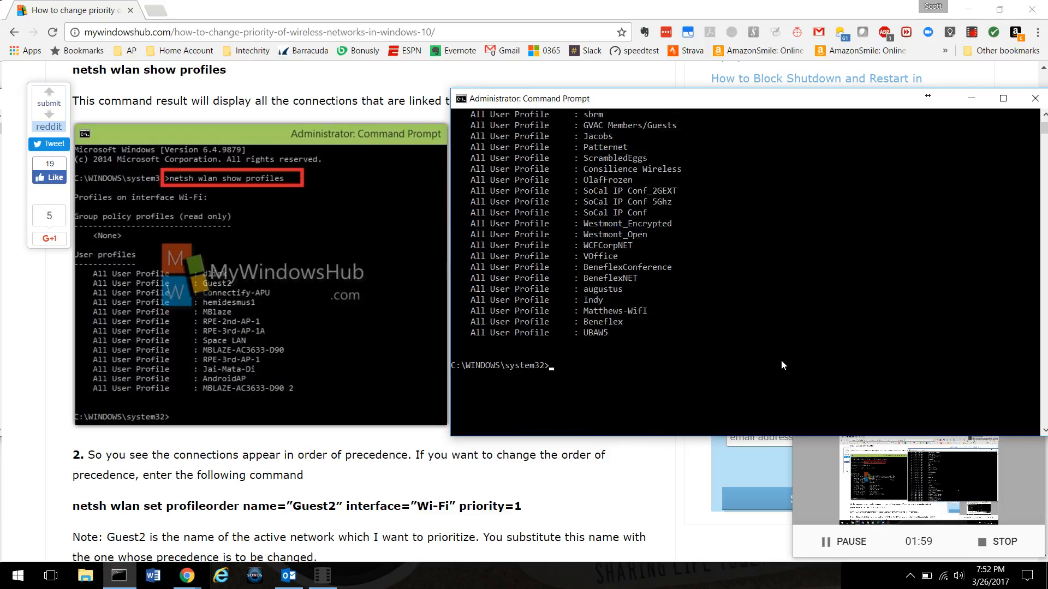
scroll(781, 360, down, 5)
text(ne)
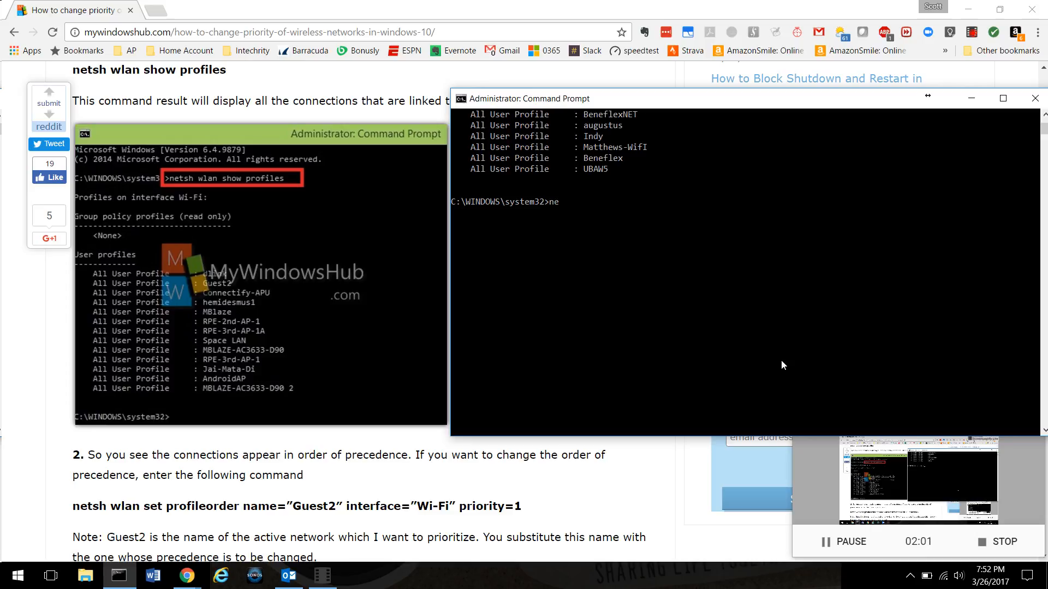
text(tsh wlan)
text(set profleord)
Step: Compose netsh wlan set profileorder for 'Baba Barn' on 'Wireless Network Connection' with priority=1, fixing typos
key(BackSpace)
key(BackSpace)
key(BackSpace)
text(ileorder)
text( name=)
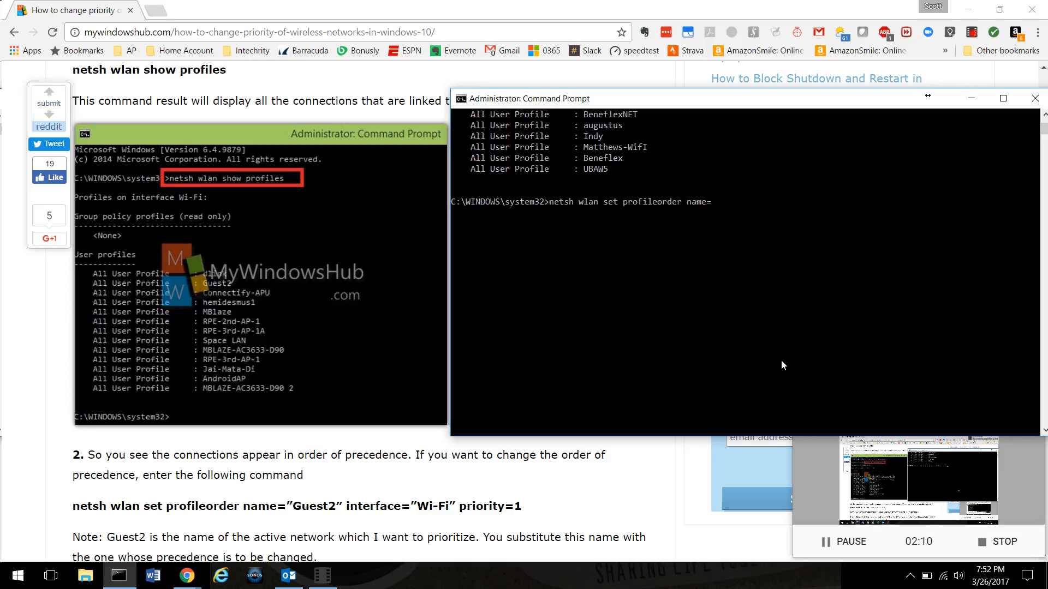
text("Bab)
text(a Barn")
text( interface)
text(=")
text(Wierele)
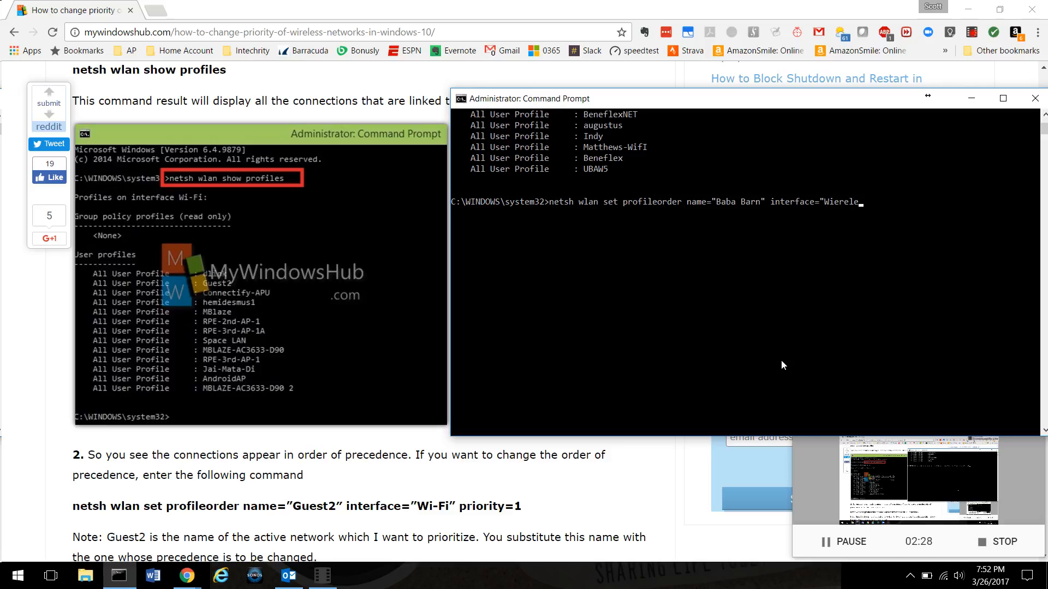
key(BackSpace)
key(BackSpace)
key(BackSpace)
key(BackSpace)
key(BackSpace)
text(reless)
scroll(782, 360, up, 10)
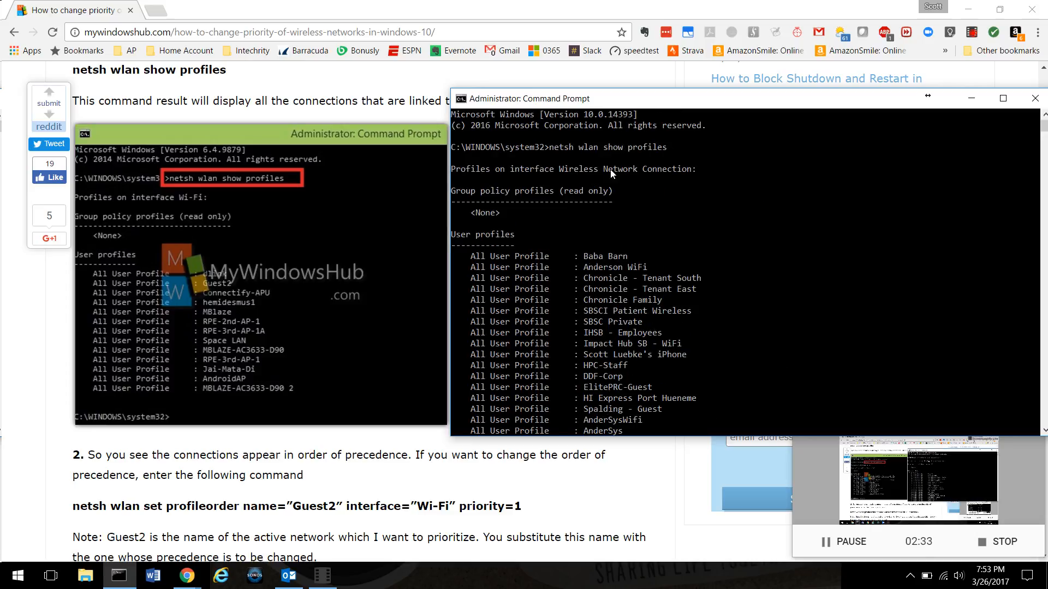
scroll(735, 264, down, 10)
scroll(736, 264, down, 1)
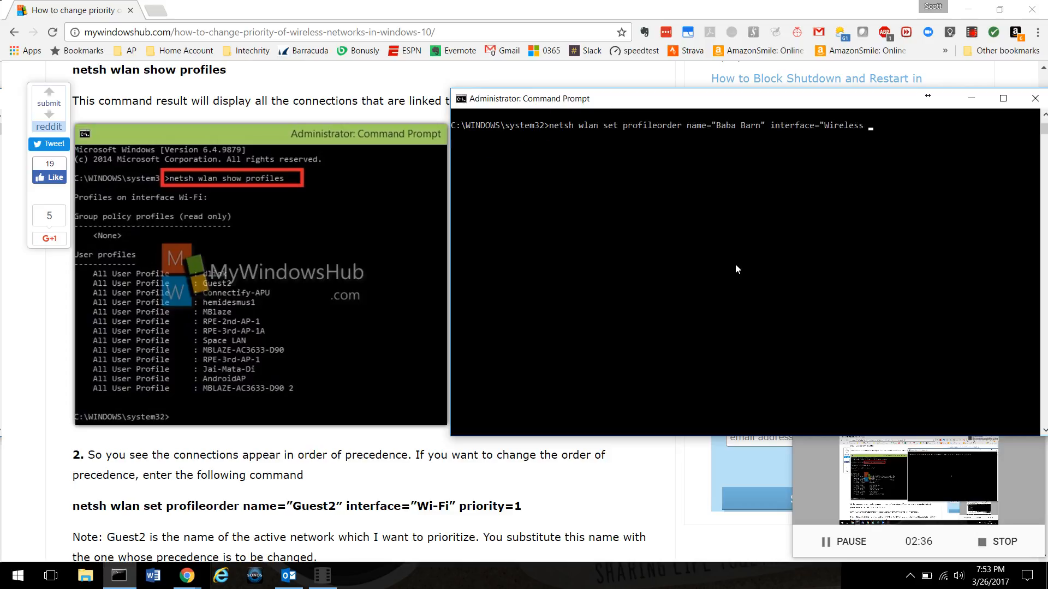
text(Network Connection)
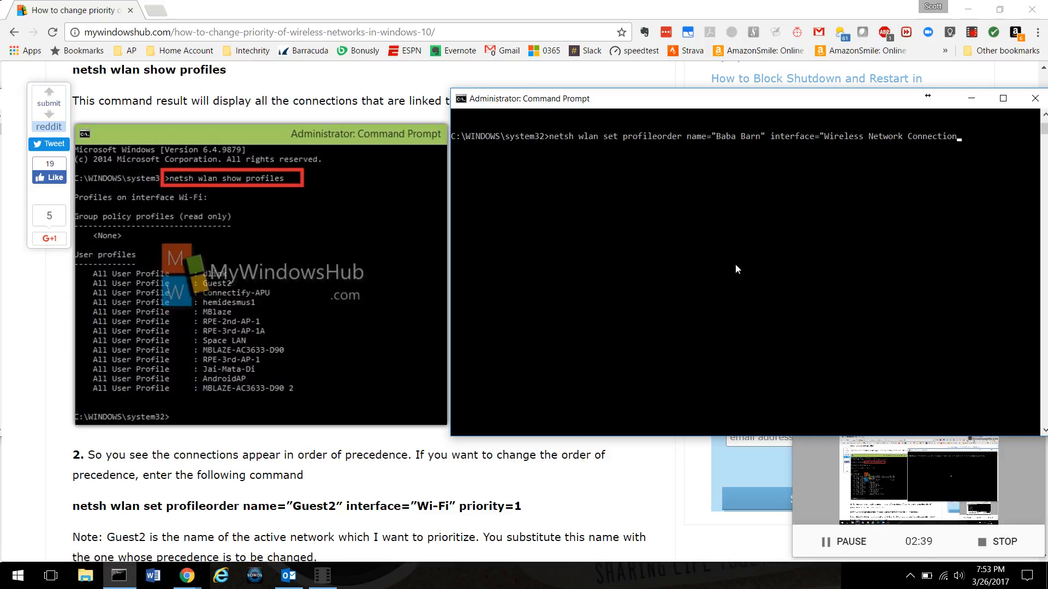
text(" priorit)
text(y=1)
scroll(787, 239, up, 5)
scroll(738, 237, up, 5)
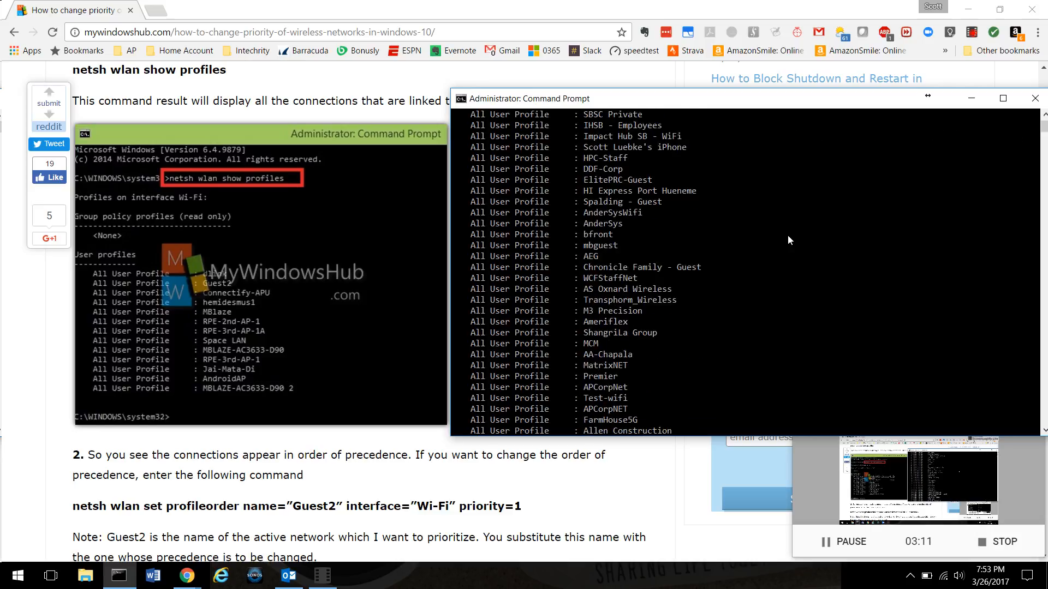
scroll(696, 221, up, 5)
scroll(614, 196, up, 5)
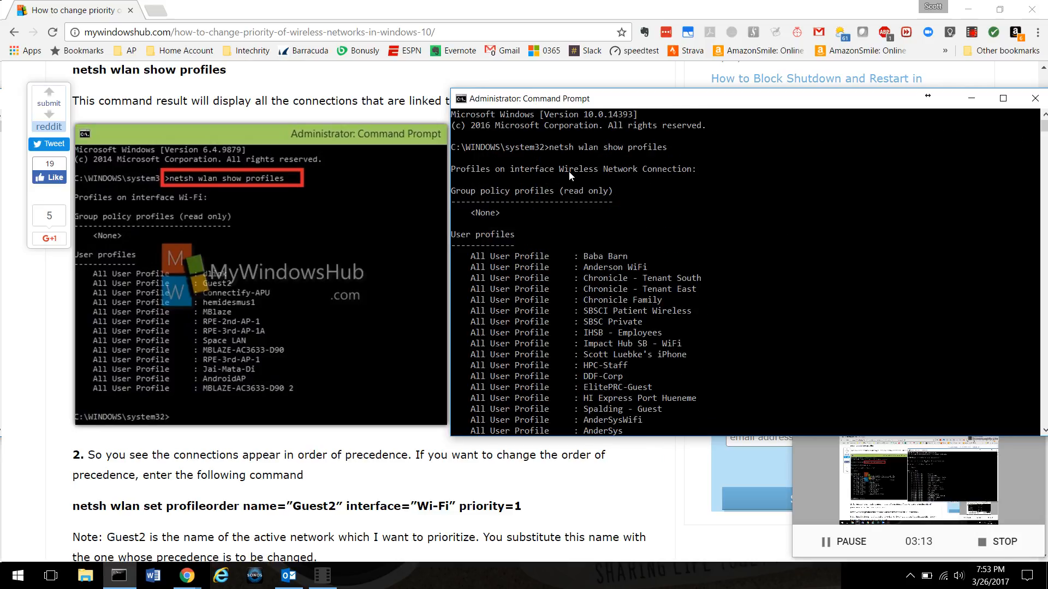
scroll(766, 213, down, 5)
scroll(767, 213, down, 5)
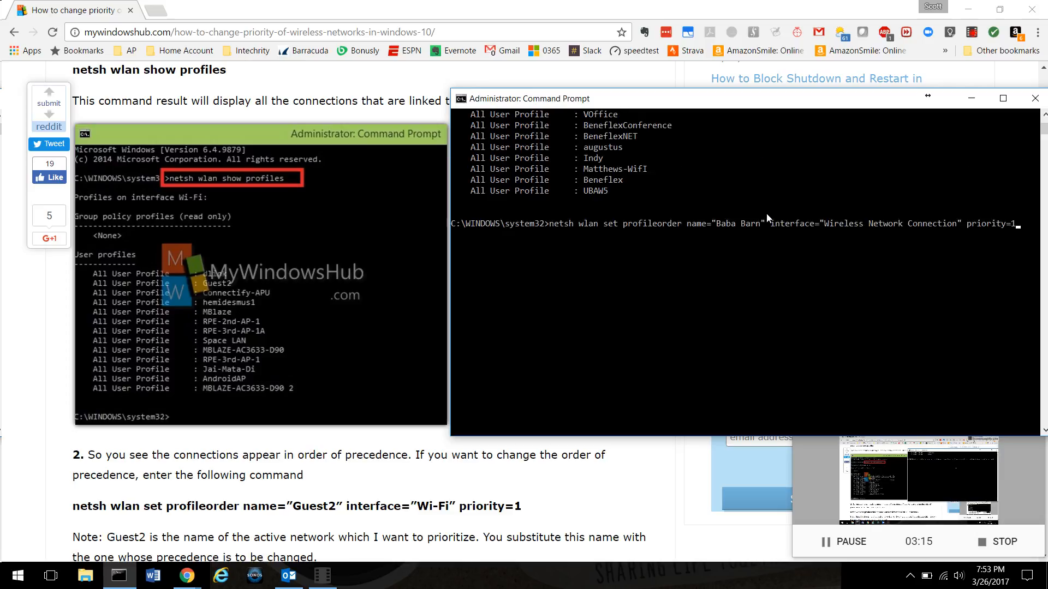
scroll(767, 214, down, 3)
key(super)
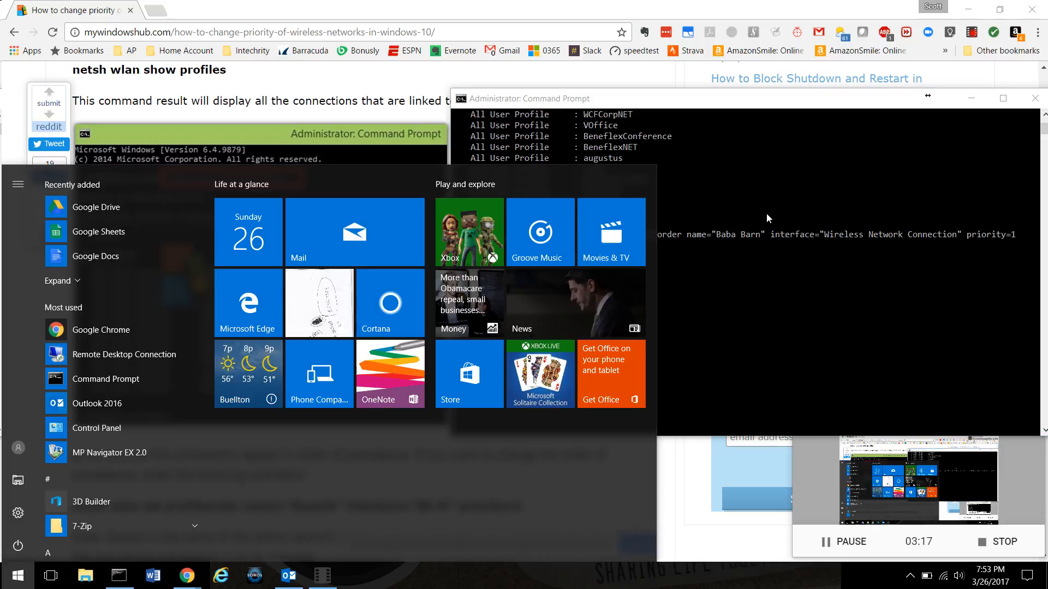
text(ncpa.cpl)
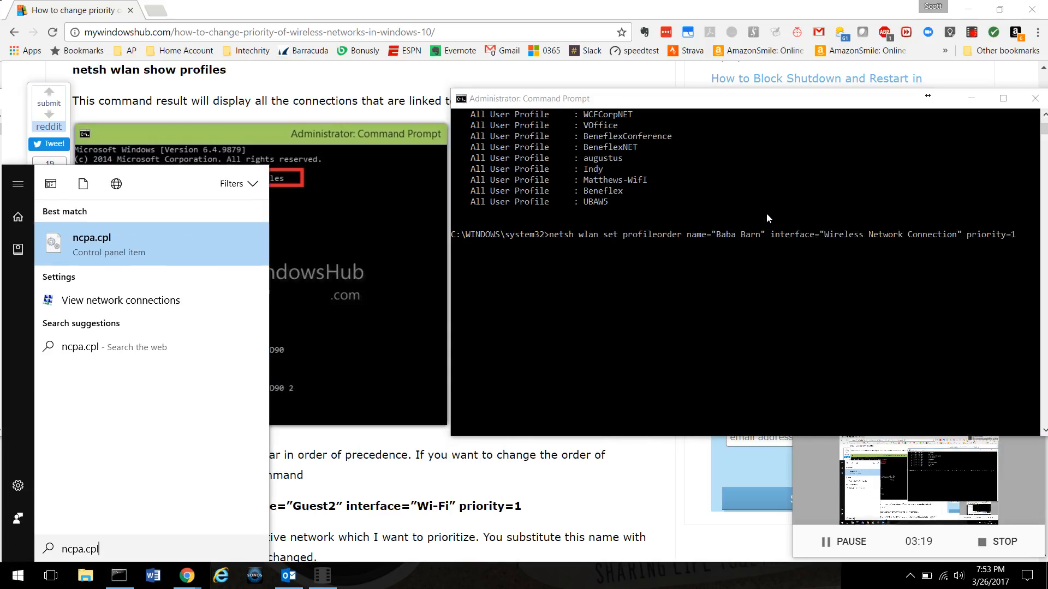
key(Escape)
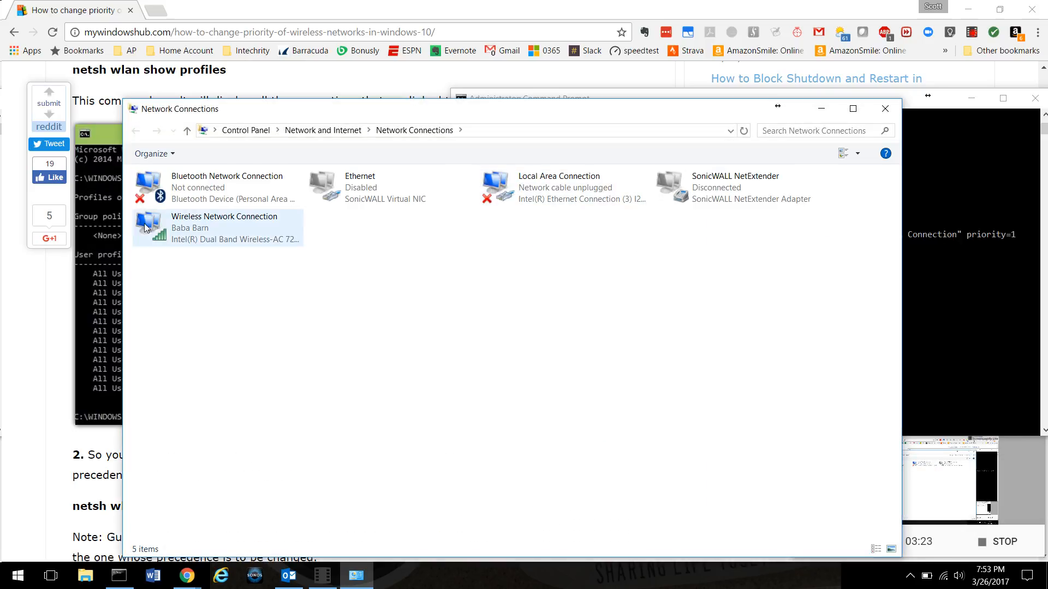
click(218, 227)
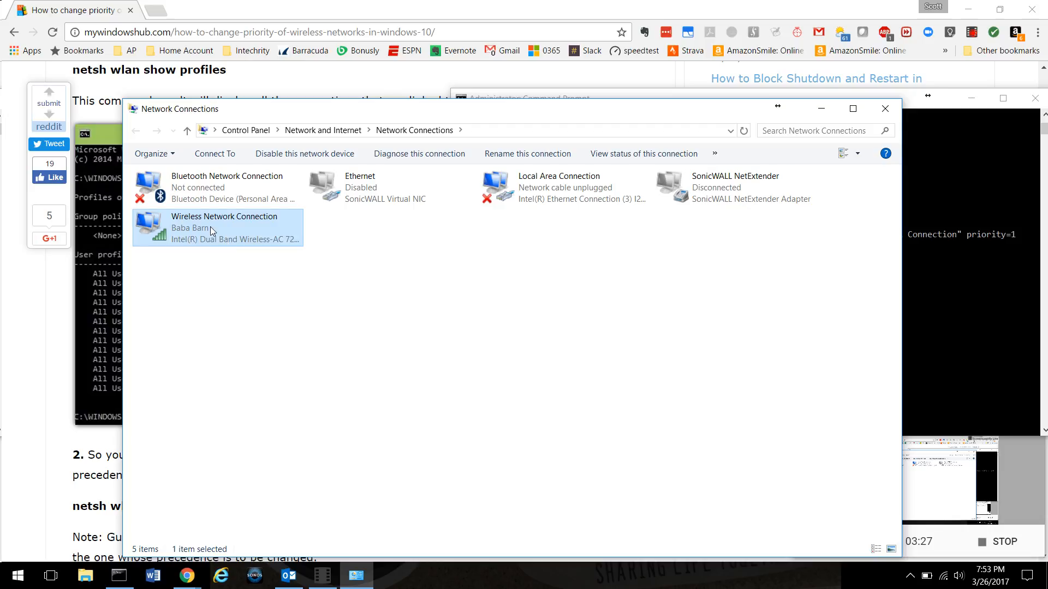
click(821, 115)
click(1007, 249)
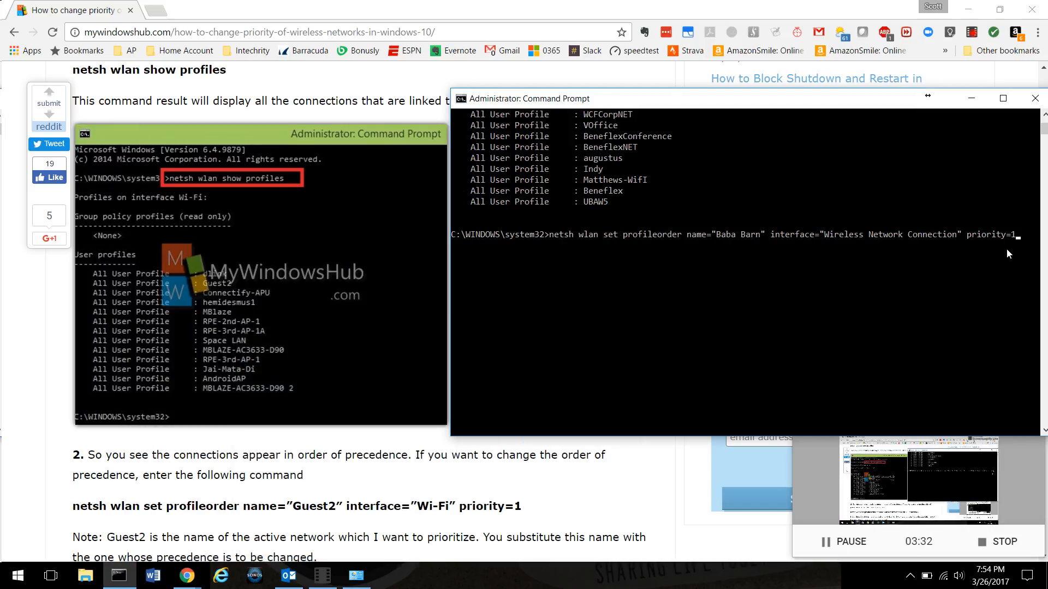
Step: Run the profile-order command giving Baba Barn priority 1, then clear the console with cls
click(1006, 249)
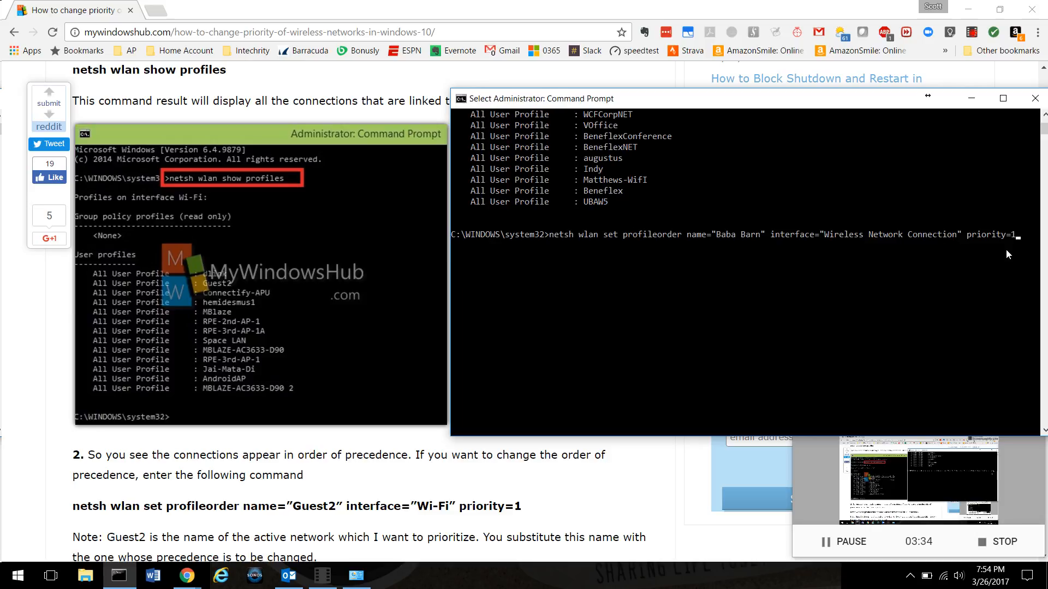
key(Escape)
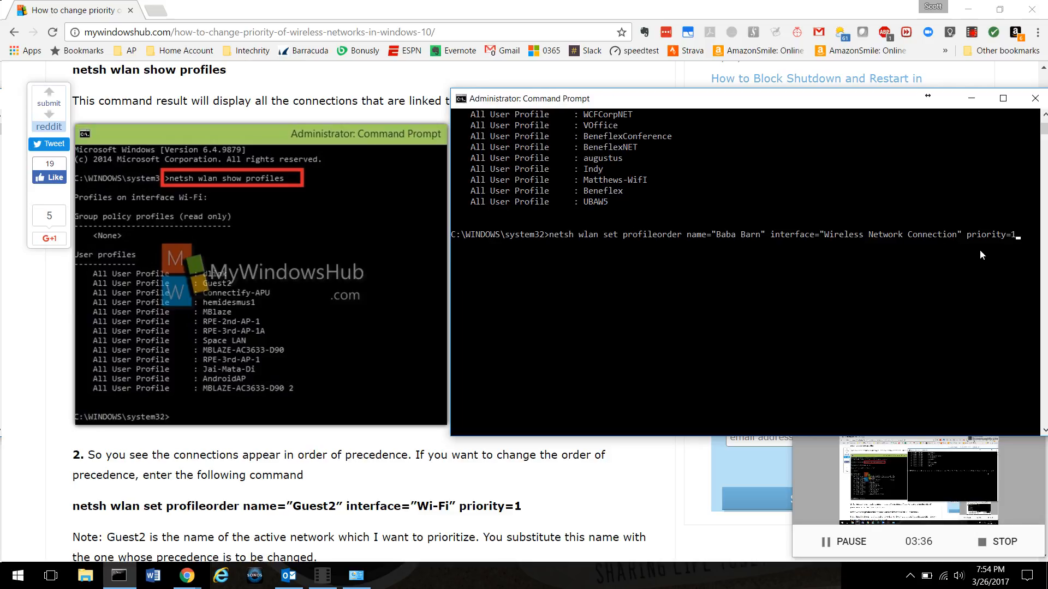
key(BackSpace)
text(1)
key(Return)
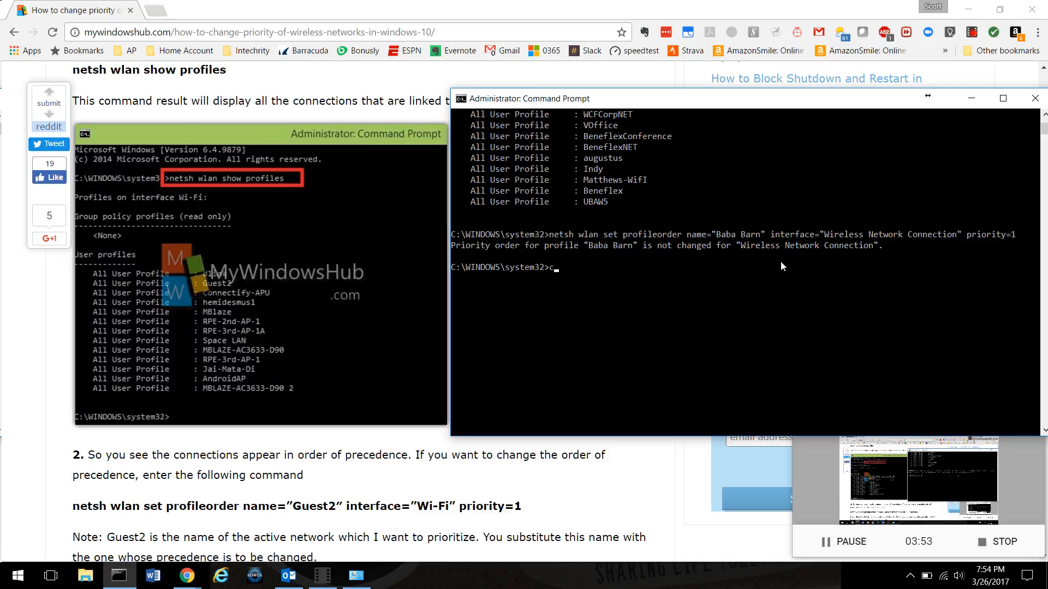
text(cls)
key(Return)
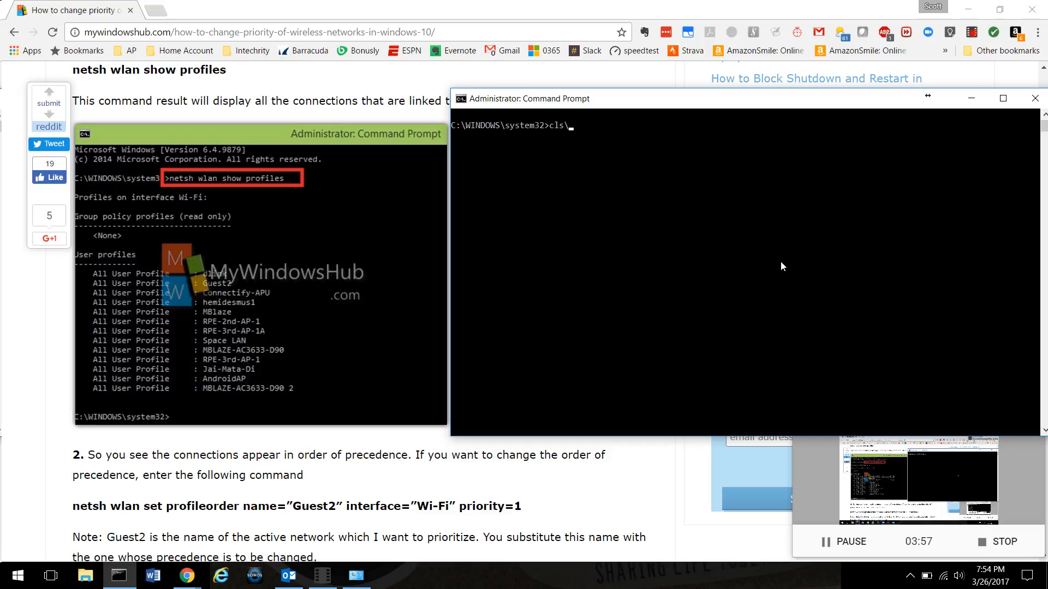
text(netsh)
text( wlan sh)
text(ow profiles)
Step: Re-run netsh wlan show profiles to confirm Baba Barn is listed first
key(Return)
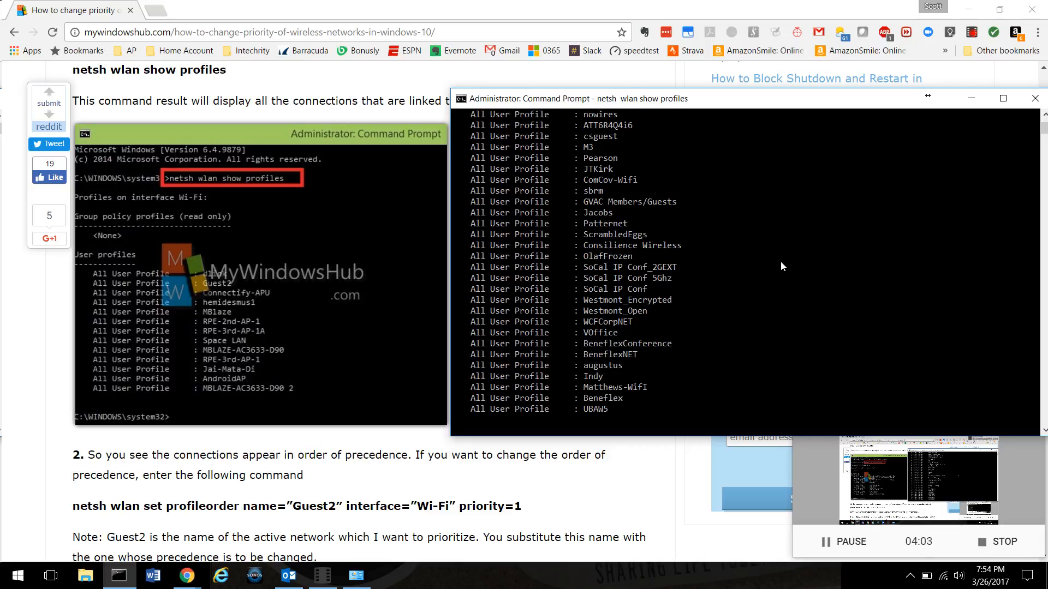